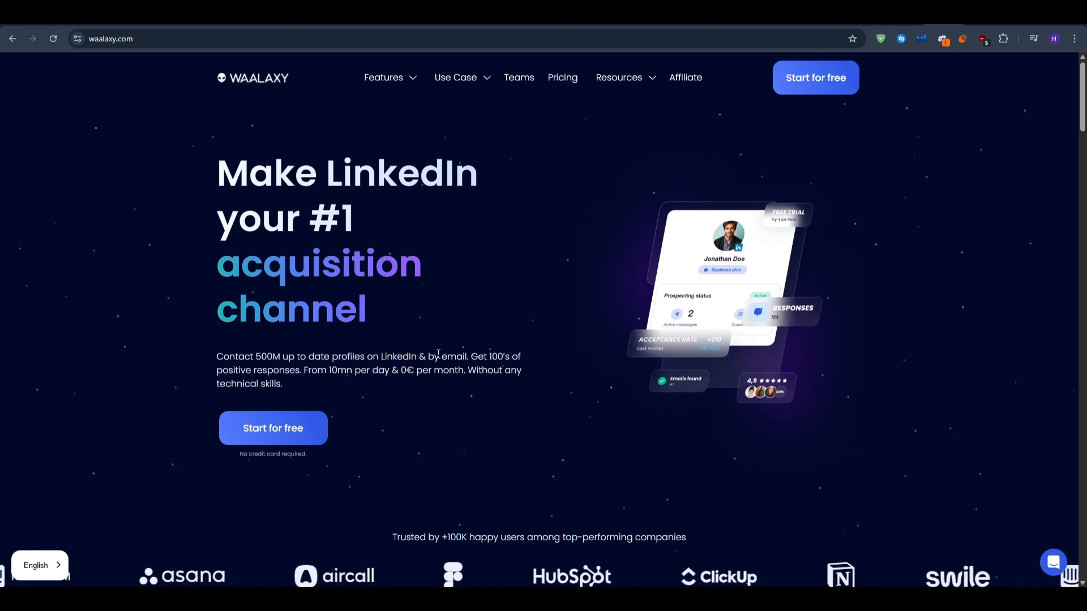
Start the free Waalaxy sign-up and add the Waalaxy - LinkedIn Automation Tool extension to Chrome from the Chrome Web Store.
scroll(438, 353, down, 9)
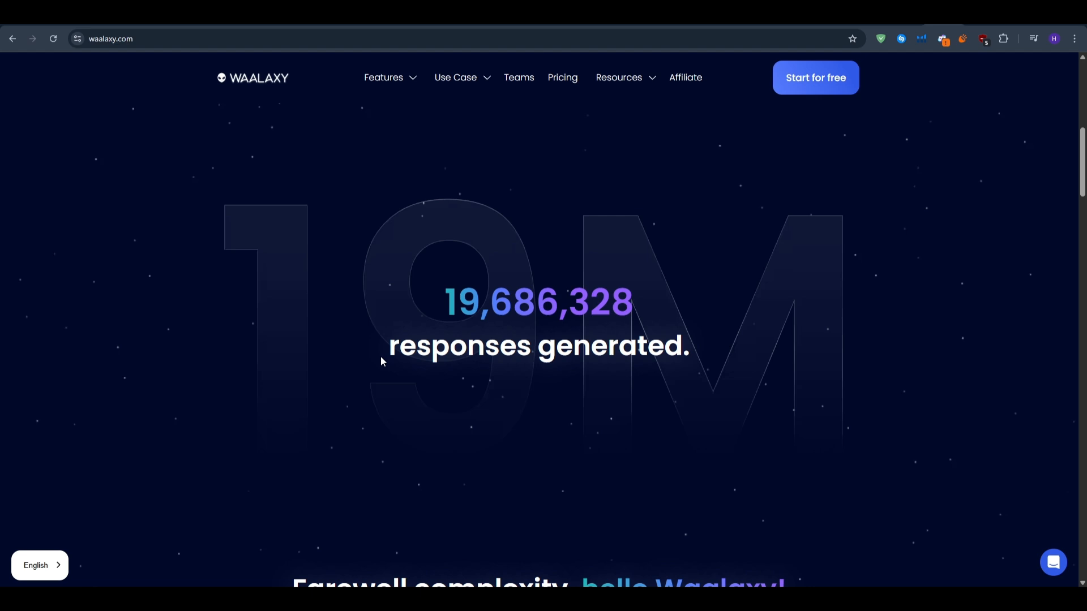
scroll(381, 361, down, 8)
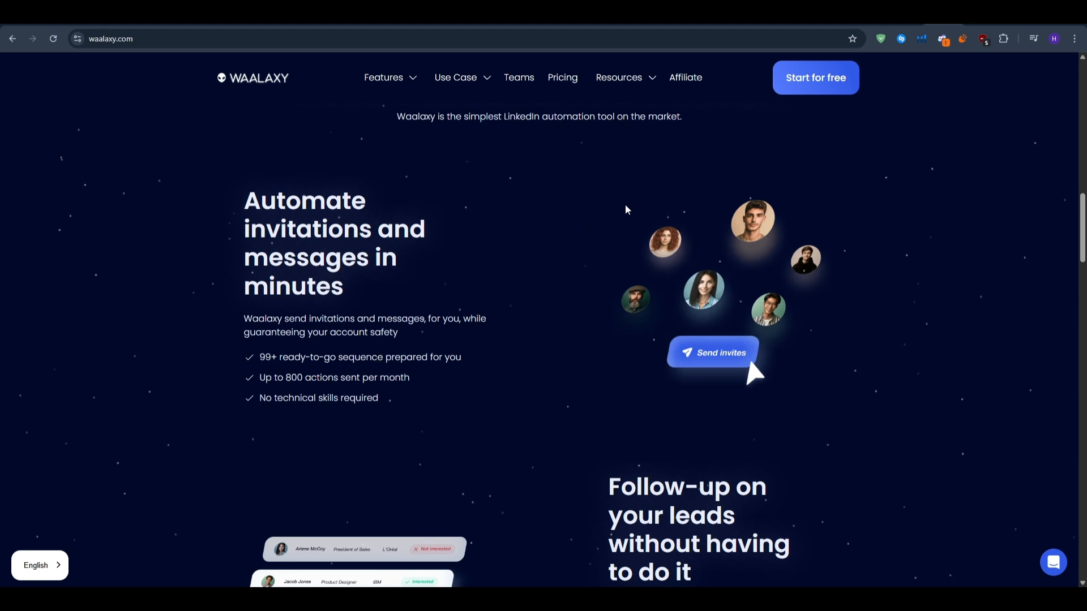
mouse_move(405, 83)
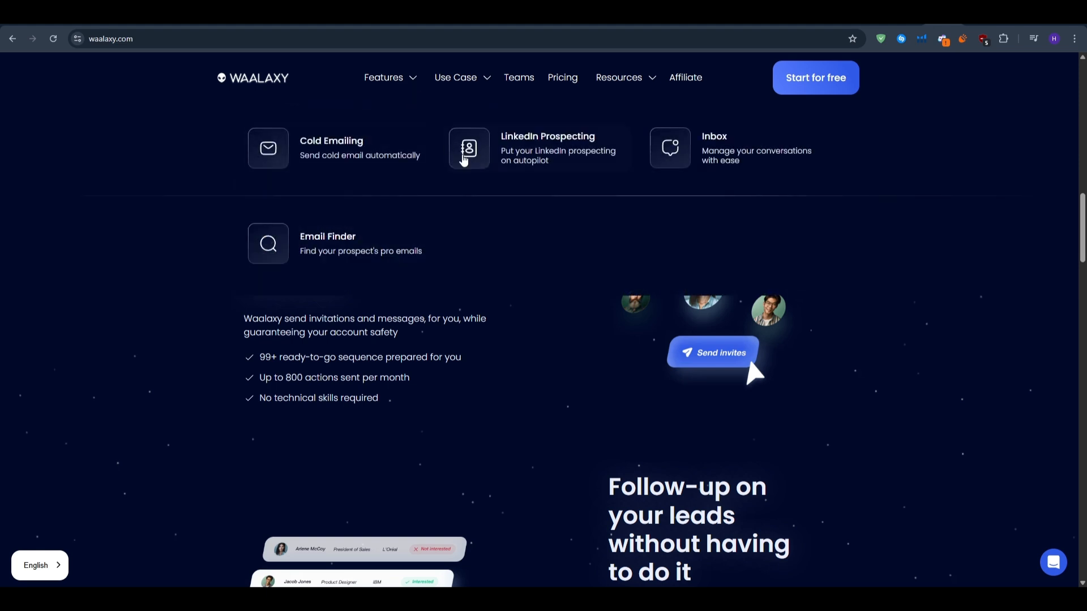
click(820, 82)
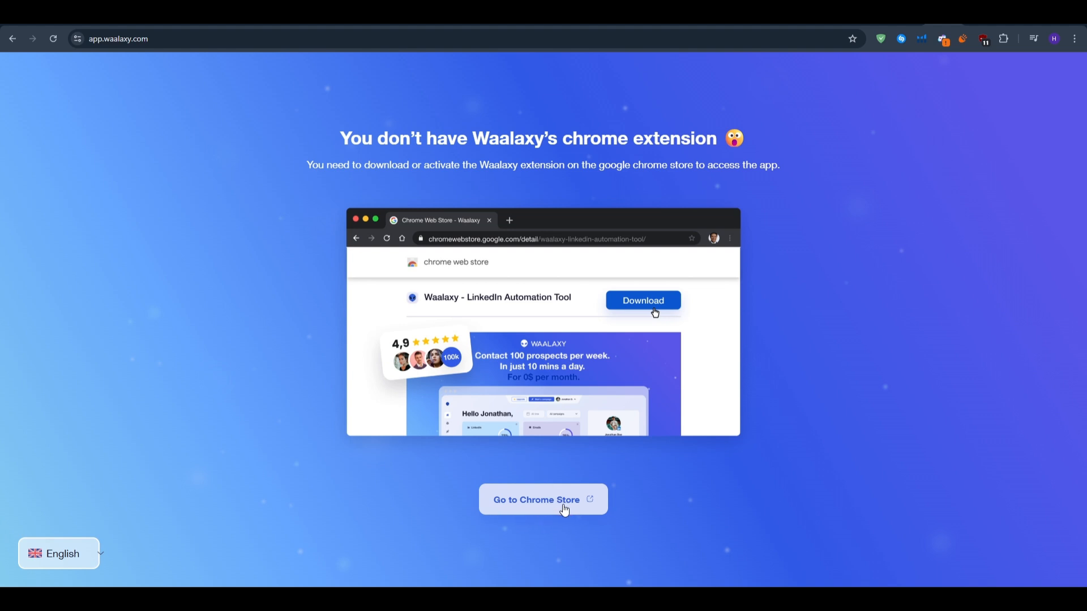
click(521, 507)
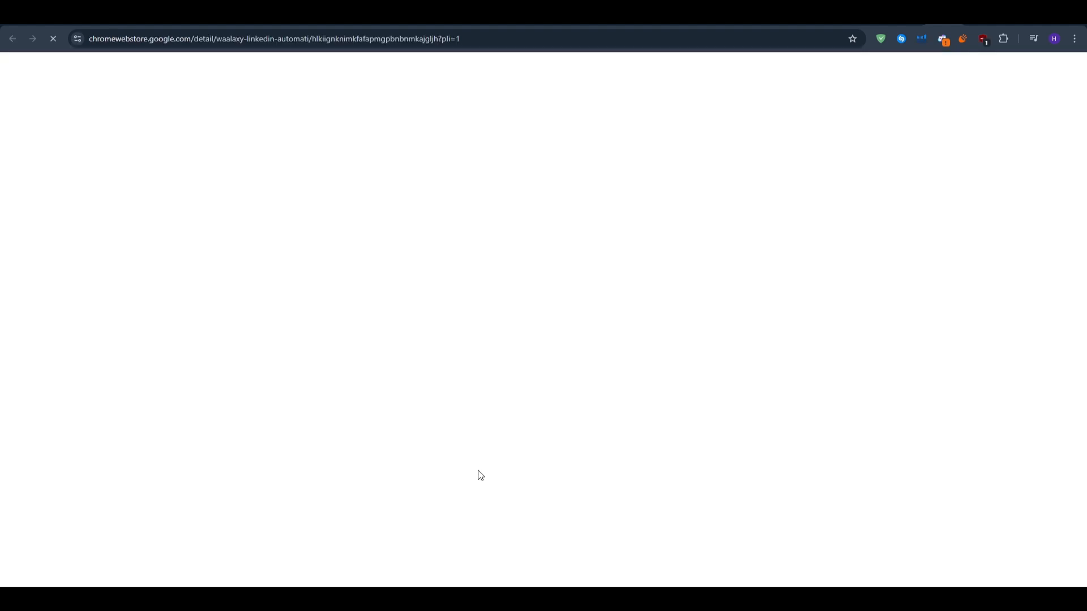
drag(603, 145, 275, 157)
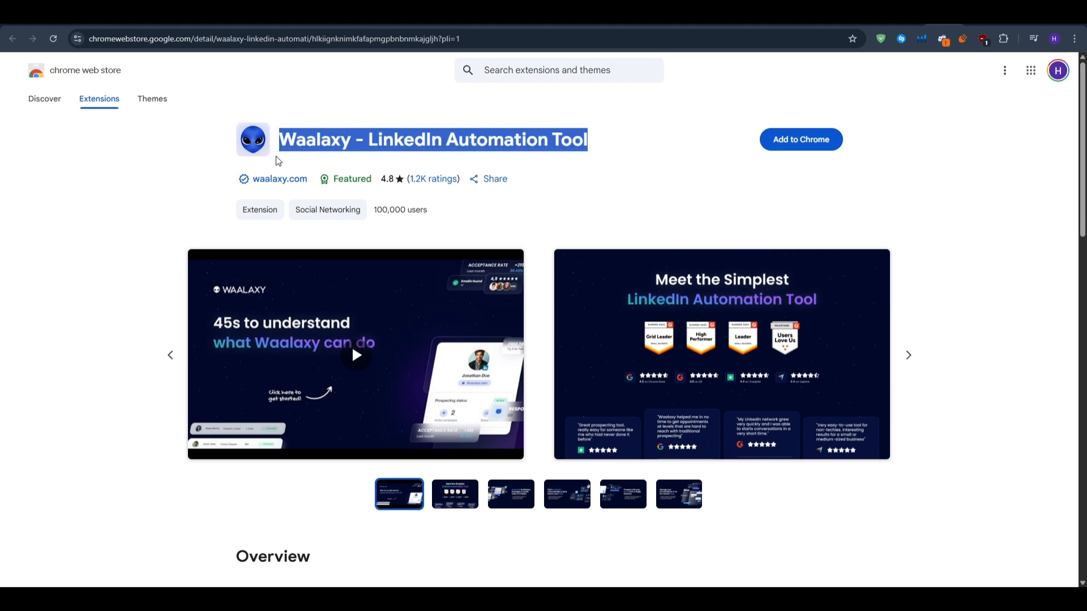
click(274, 159)
click(789, 138)
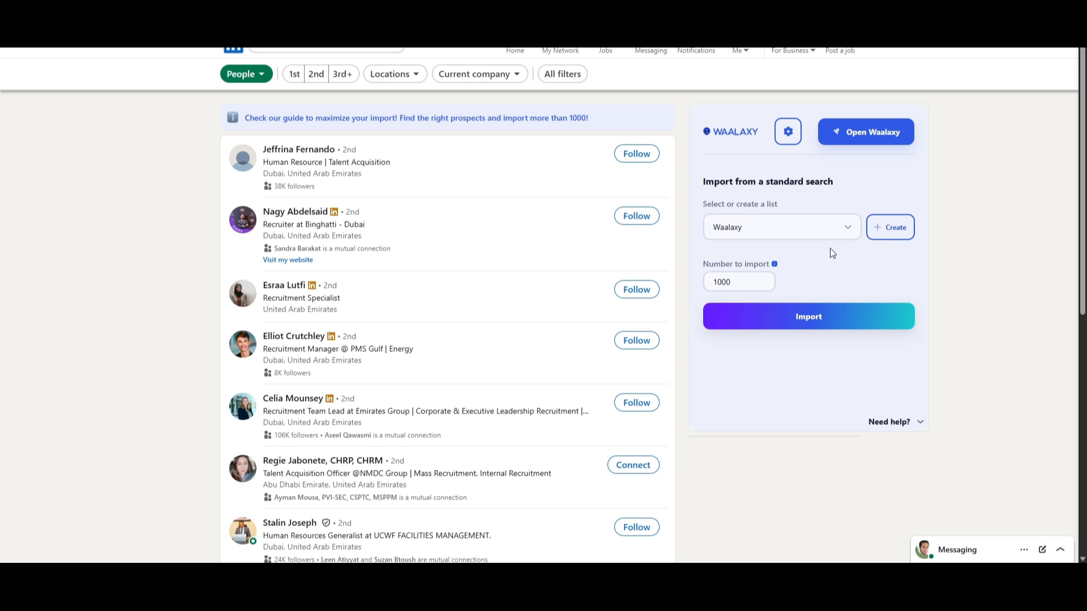
Import 1000 prospects from the LinkedIn people search into the Waalaxy list and look through the search results.
click(809, 317)
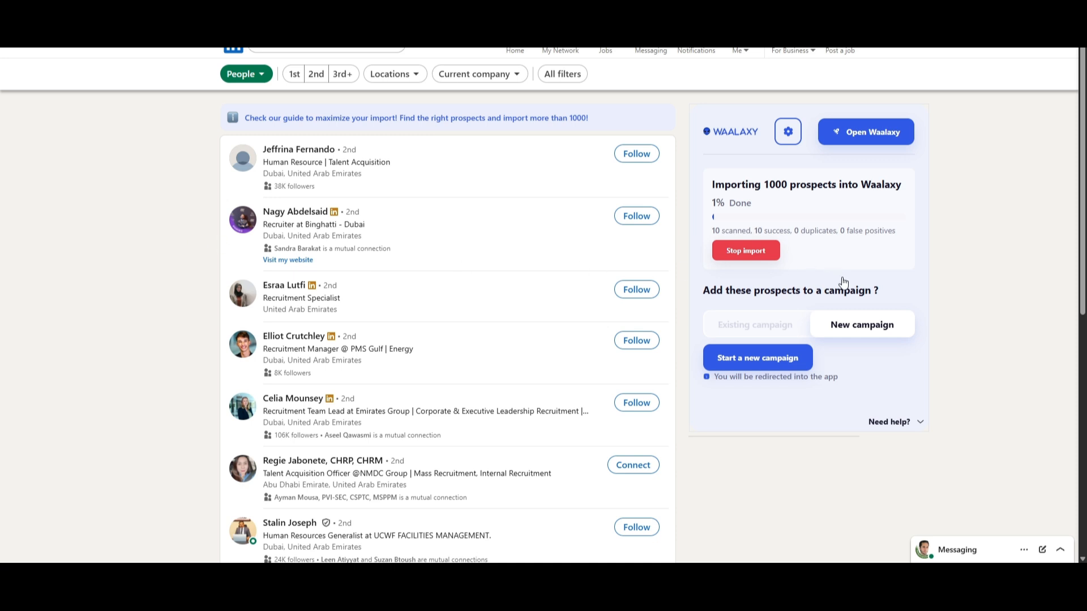
scroll(536, 306, down, 4)
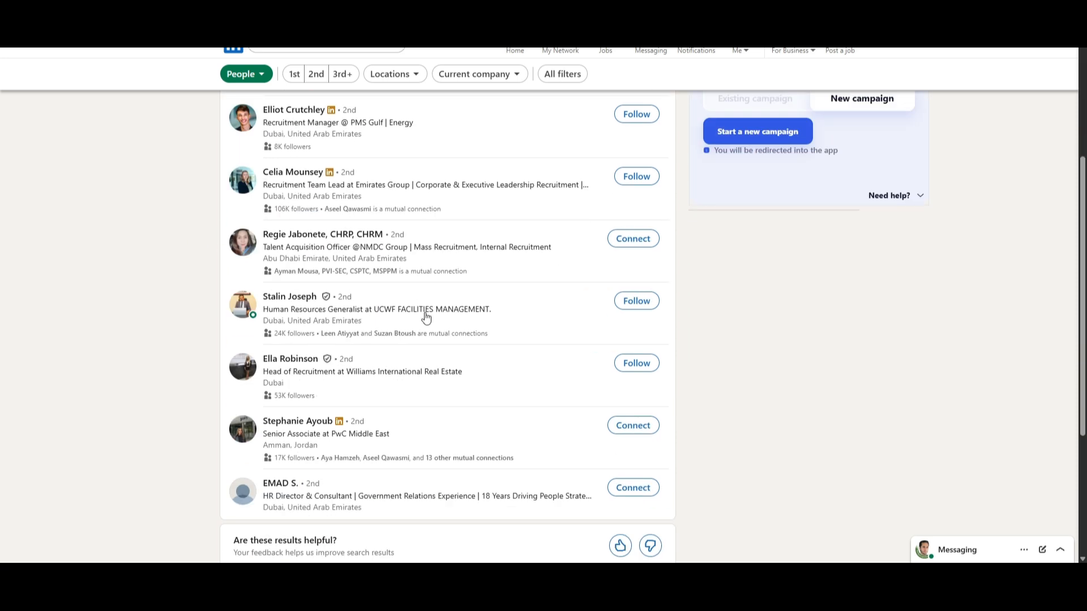
scroll(425, 315, up, 4)
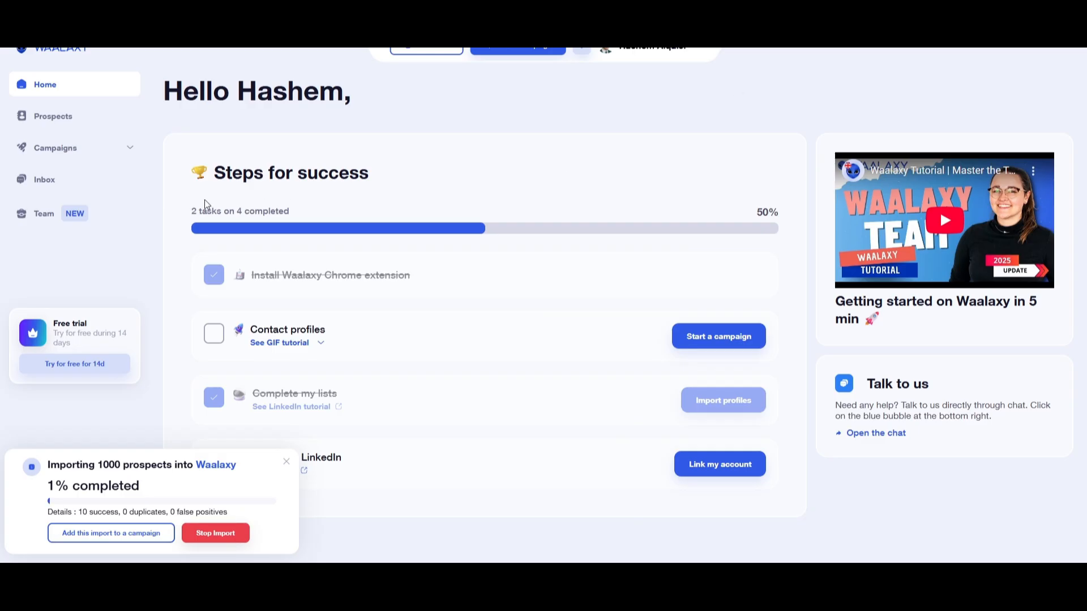
Start a new LinkedIn message template in the campaigns' message templates and dismiss the import progress notification.
click(69, 147)
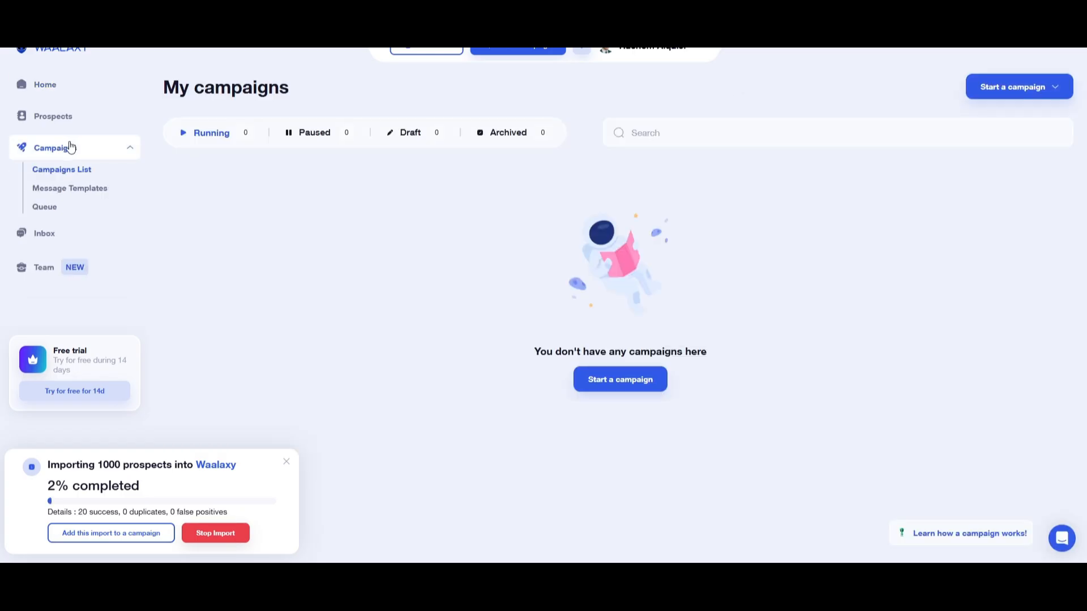
click(1025, 94)
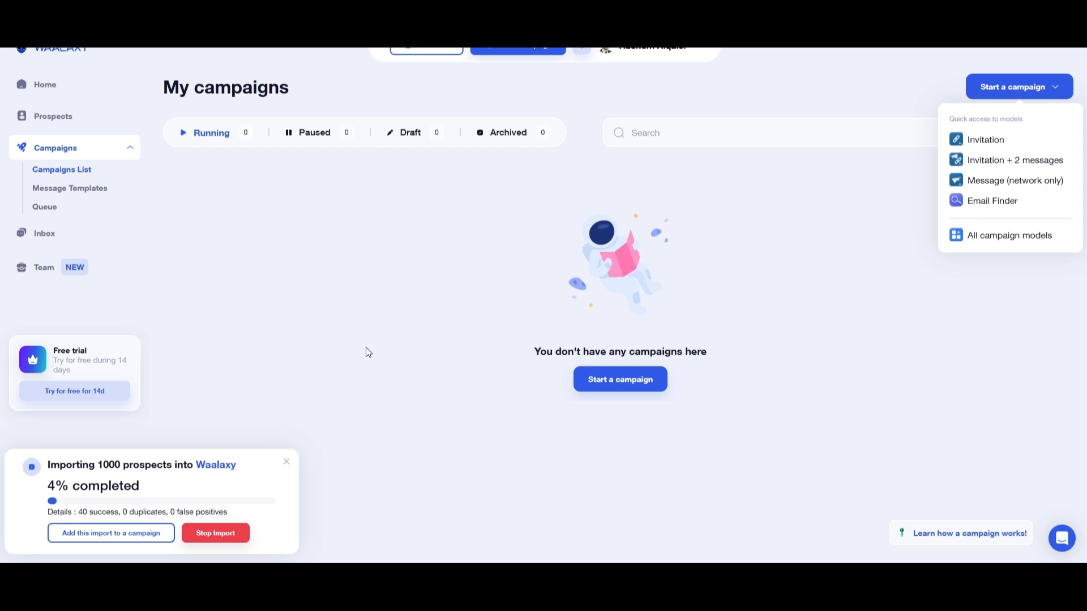
click(73, 191)
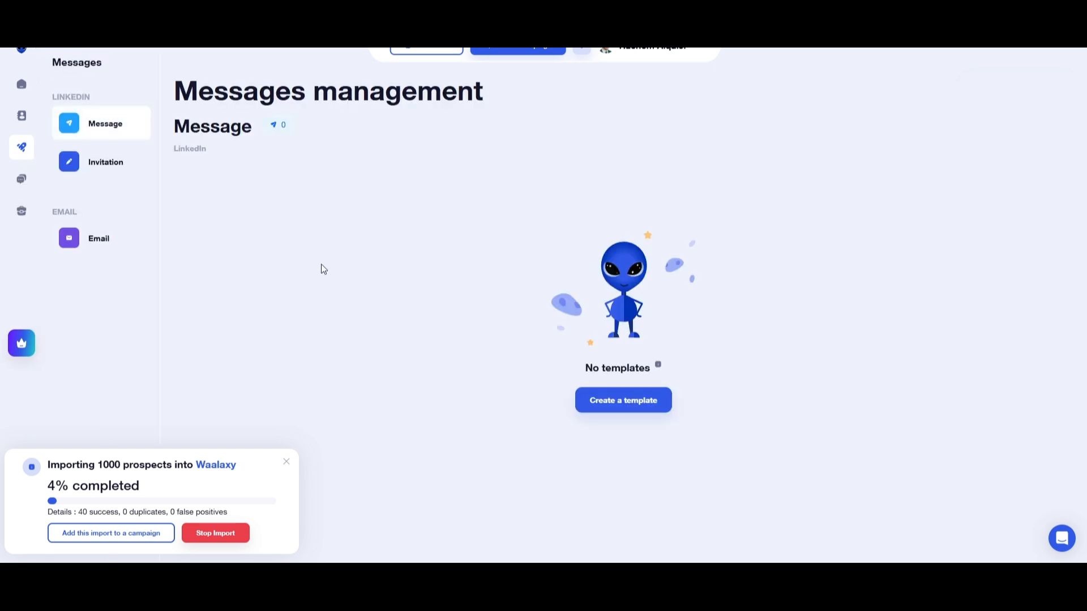
click(636, 403)
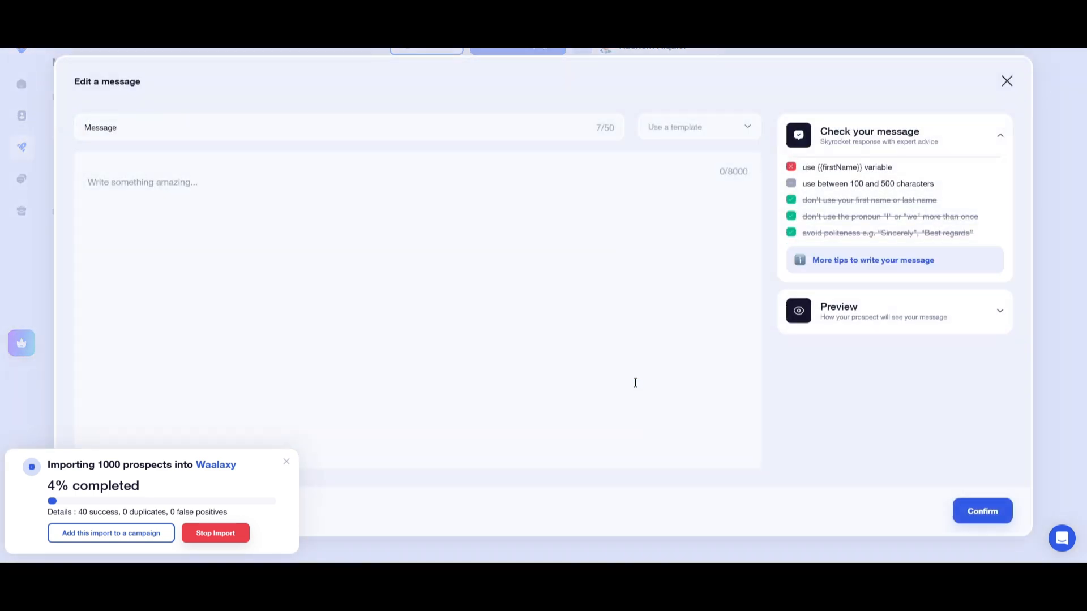
drag(879, 168, 826, 168)
click(826, 167)
click(286, 463)
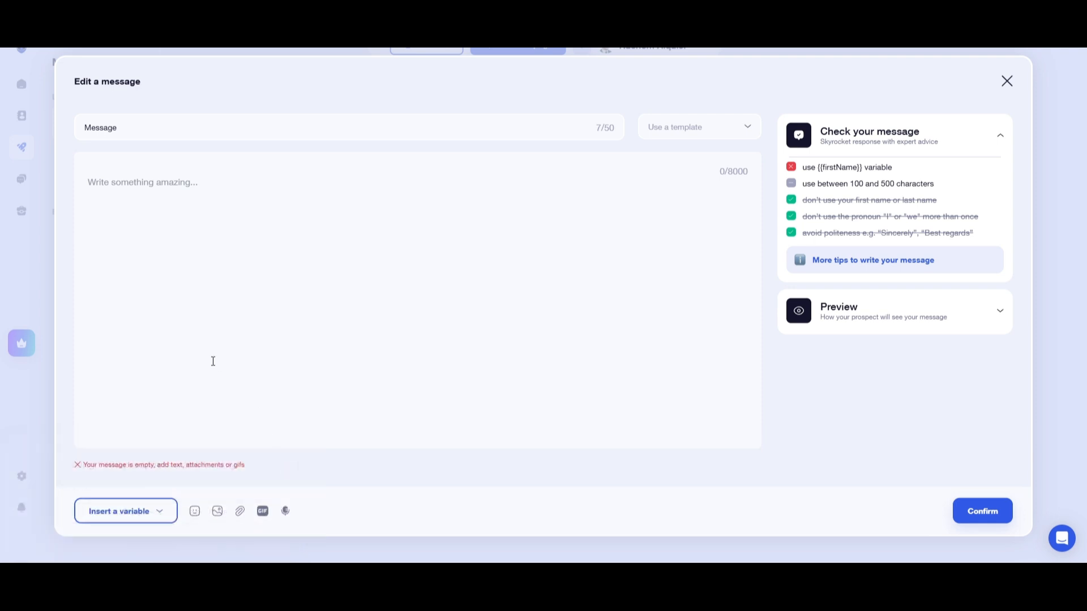
Write "Hello I'm X from Y,," as the template's message text.
click(272, 202)
text(Hello I'm XZ)
key(BackSpace)
text(from Y,)
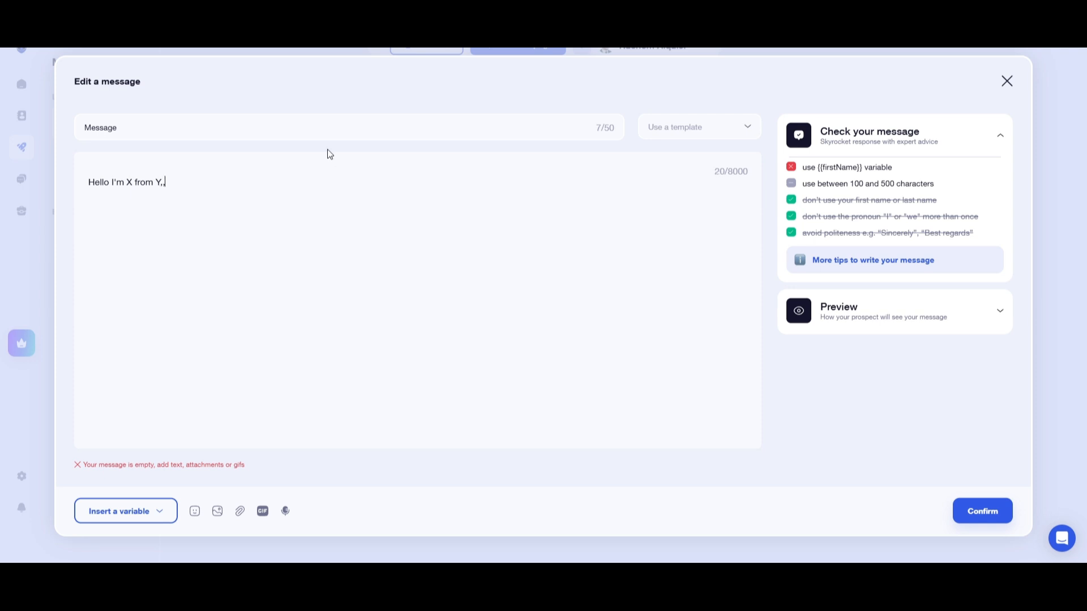
Name the message template Message1 and save it.
click(311, 119)
text(1)
click(667, 128)
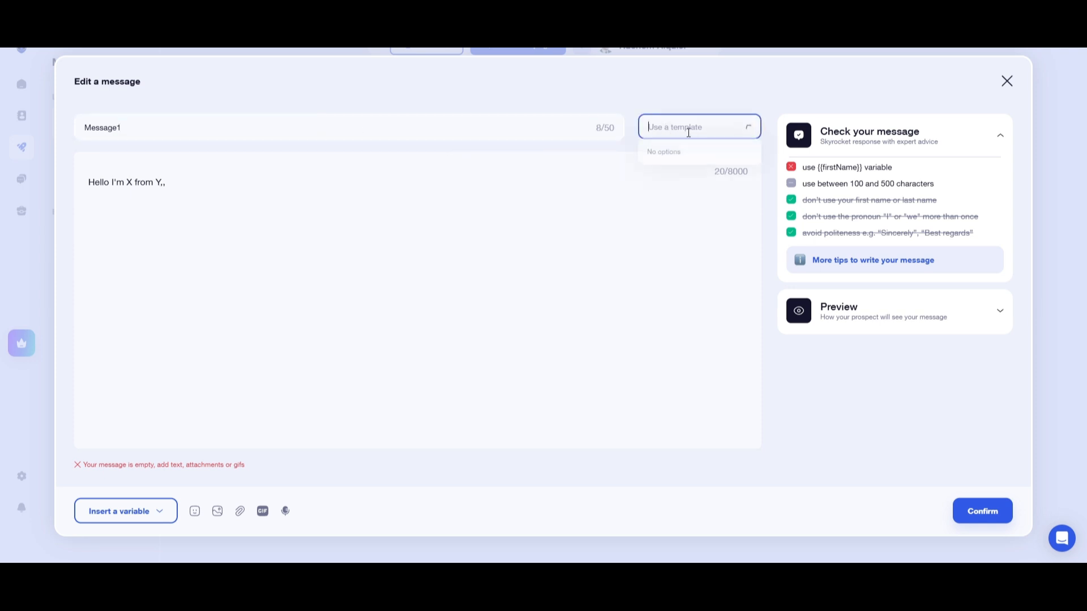
click(989, 510)
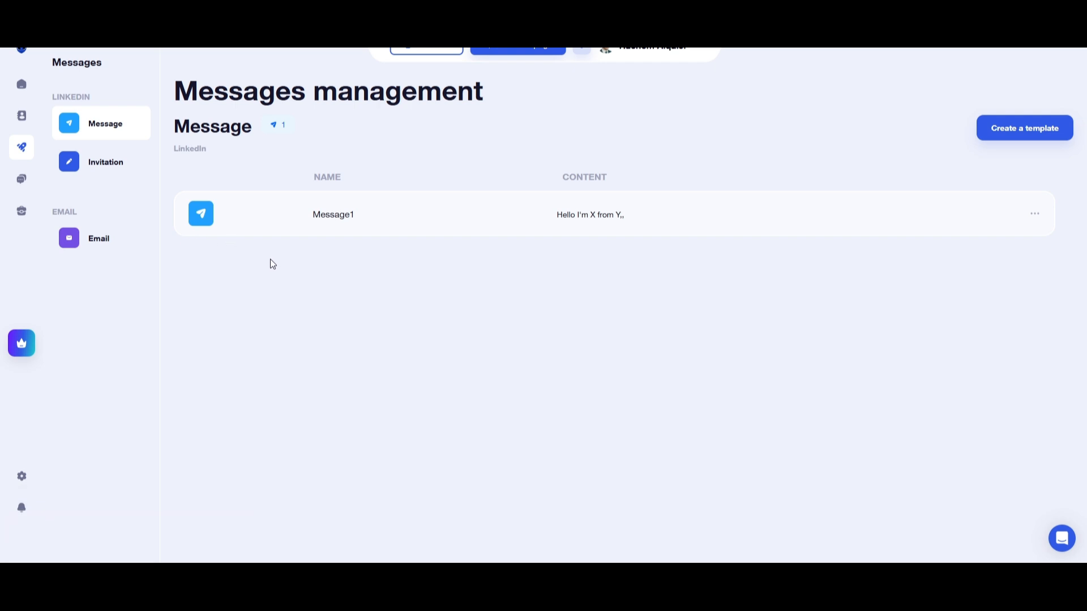
Open the Inbox and activate its free test.
mouse_move(37, 222)
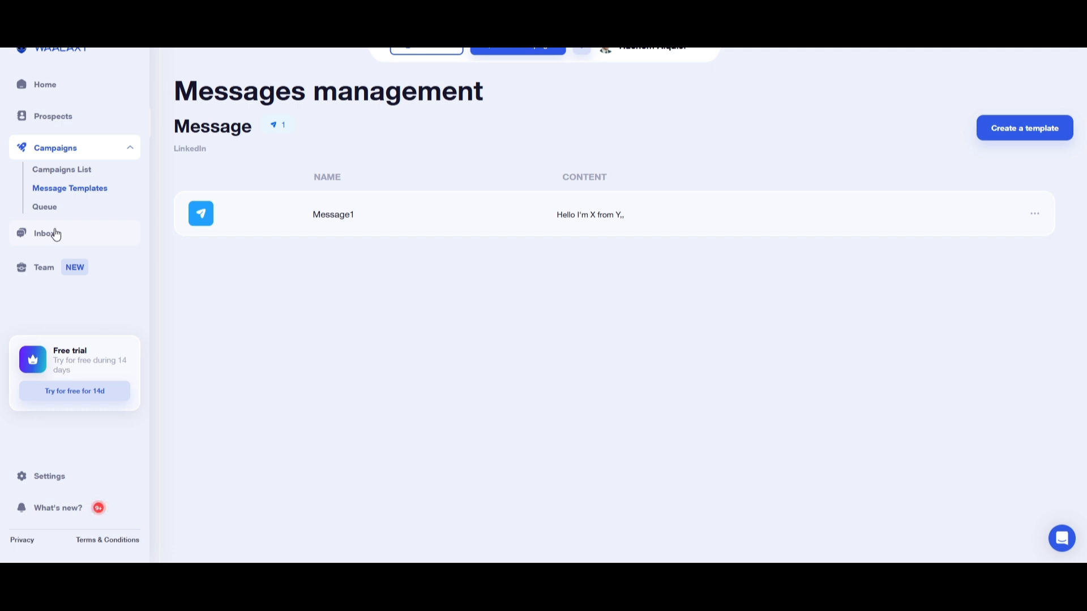
click(57, 233)
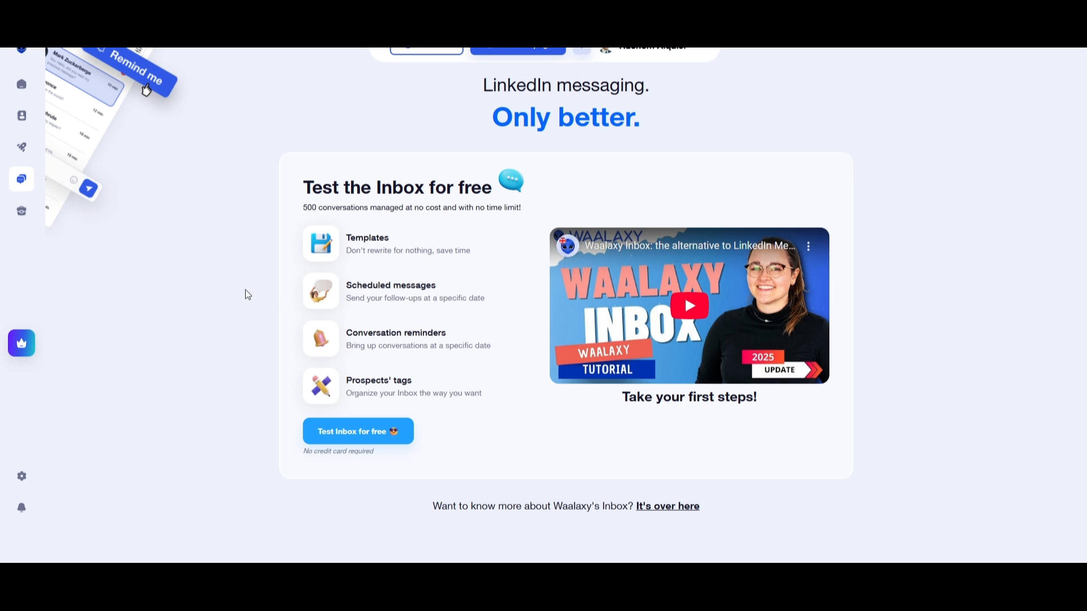
click(375, 434)
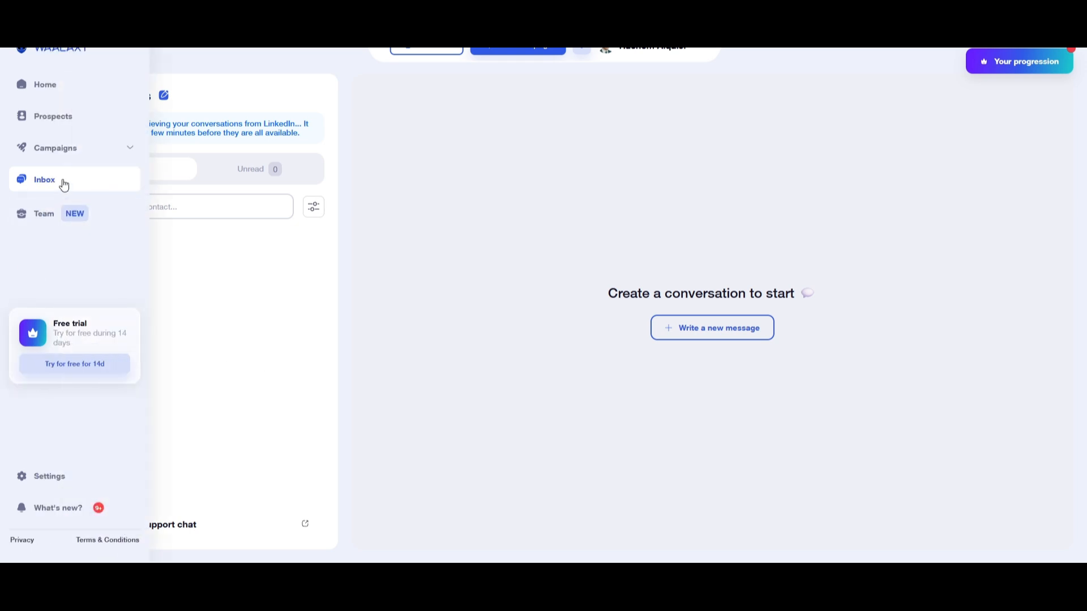
Start a new campaign from the Invitation model and keep Invitation as its name.
click(72, 154)
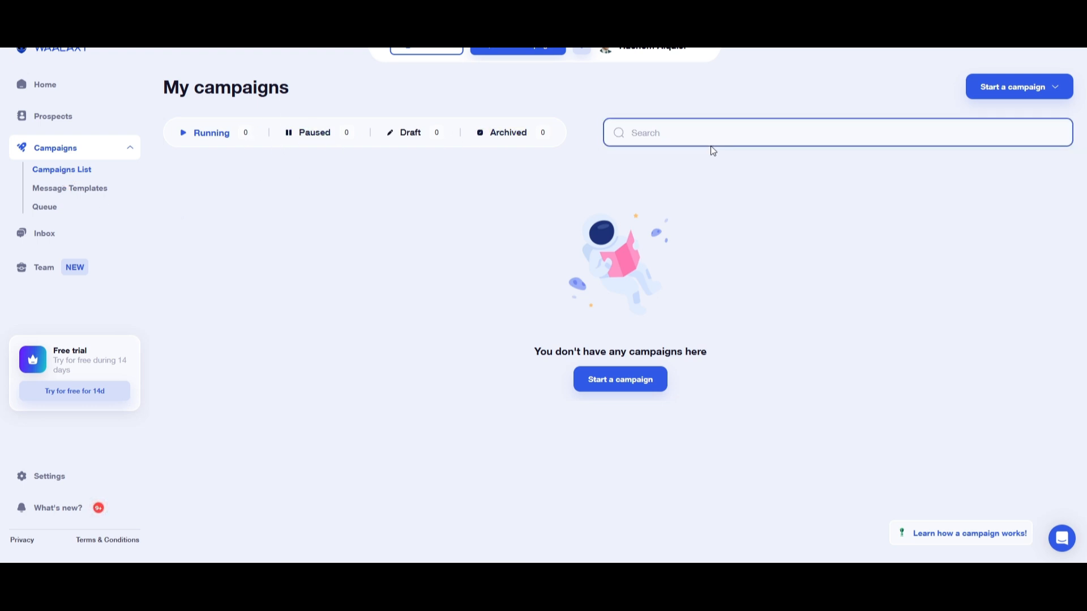
click(996, 88)
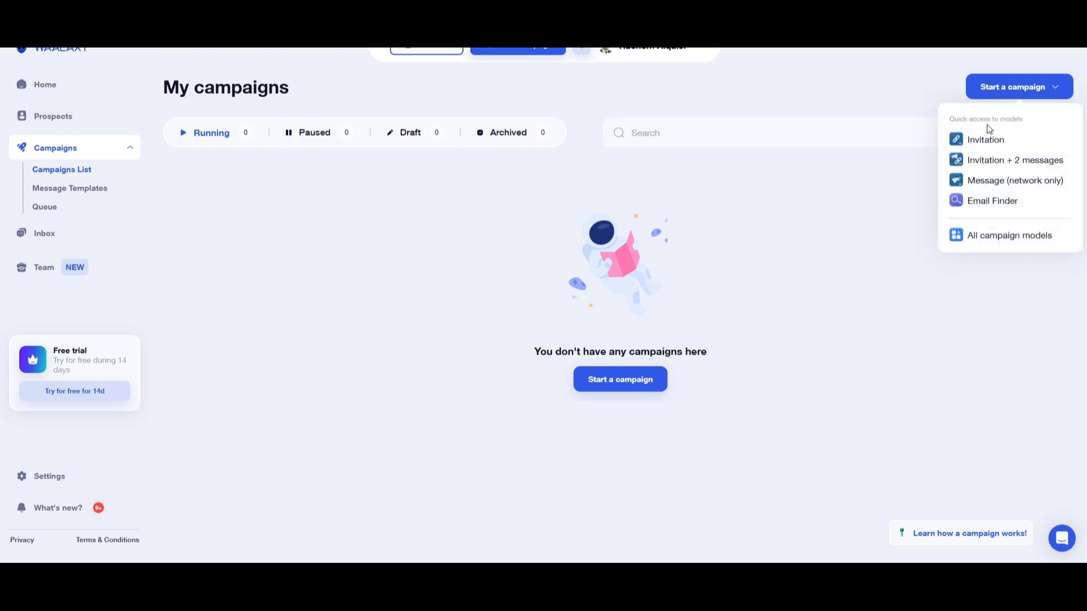
click(988, 139)
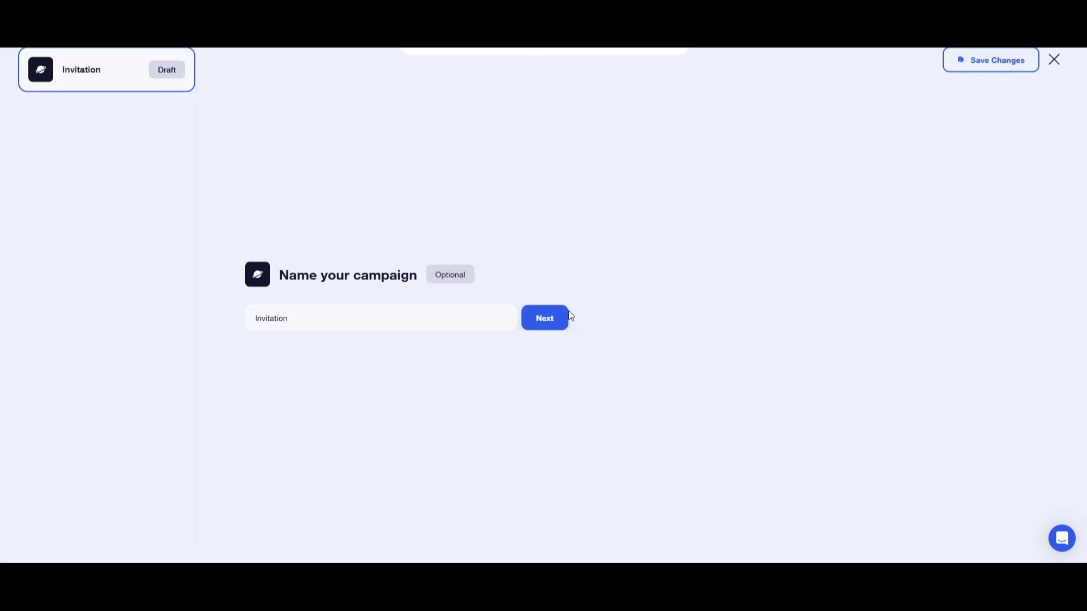
click(562, 317)
click(381, 334)
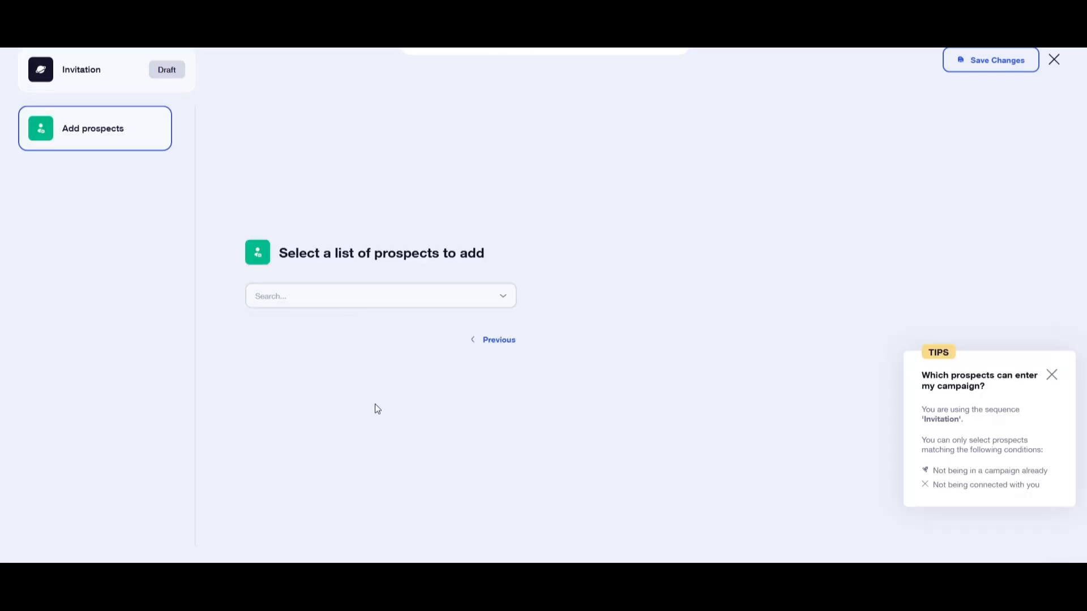
Select the Waalaxy prospect list and add all of its prospects to the campaign.
click(387, 296)
click(322, 327)
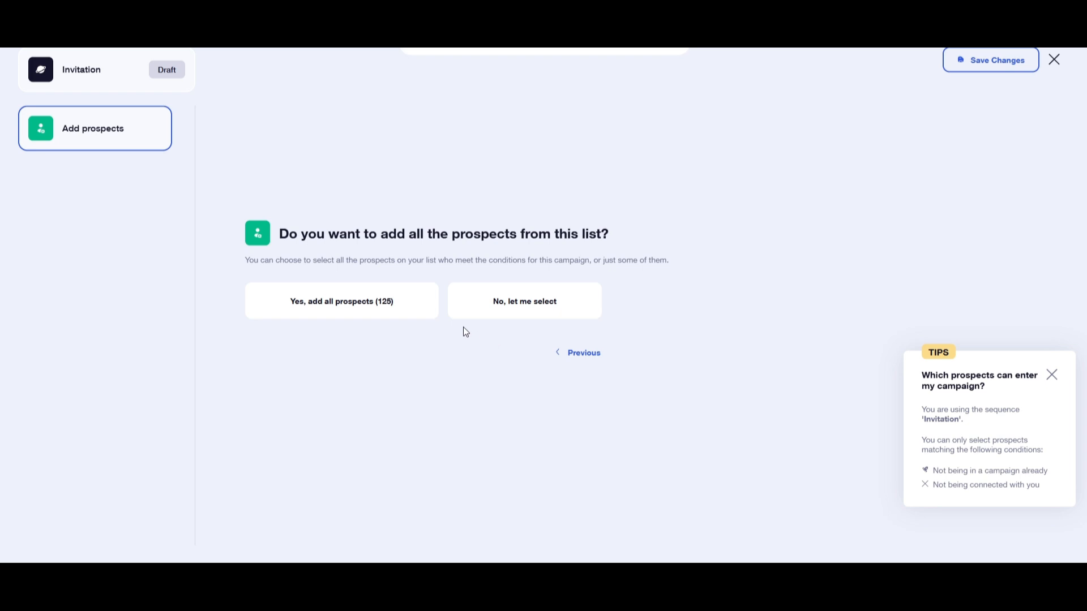
click(362, 307)
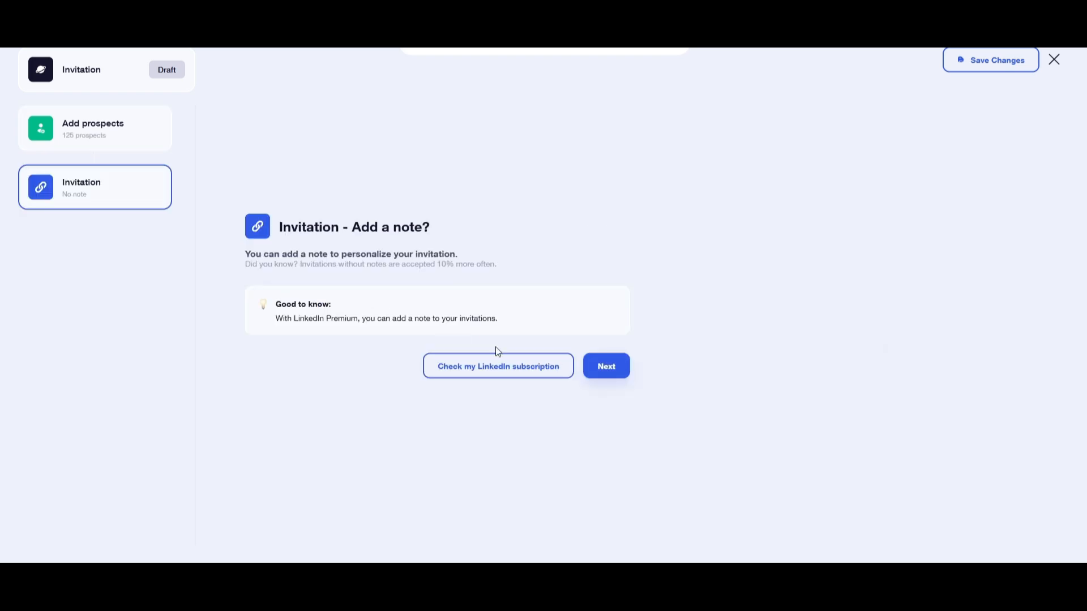
Leave the invitation without a note and launch the campaign.
click(612, 372)
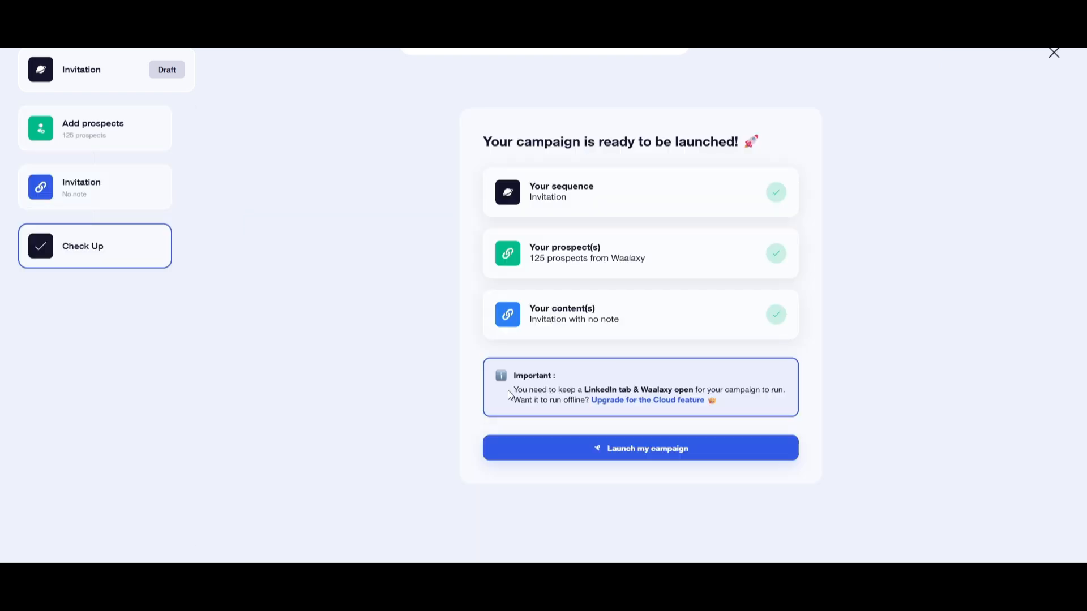
click(565, 458)
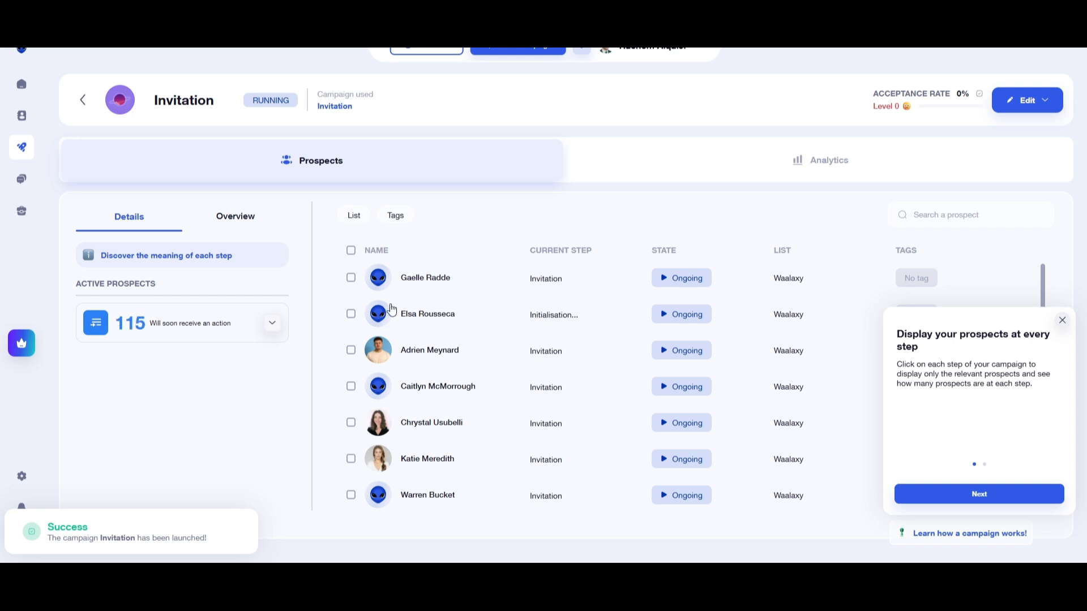
Review the campaign's prospect list, dismiss the onboarding tip and expand the group of prospects that will soon receive an action.
scroll(392, 316, down, 5)
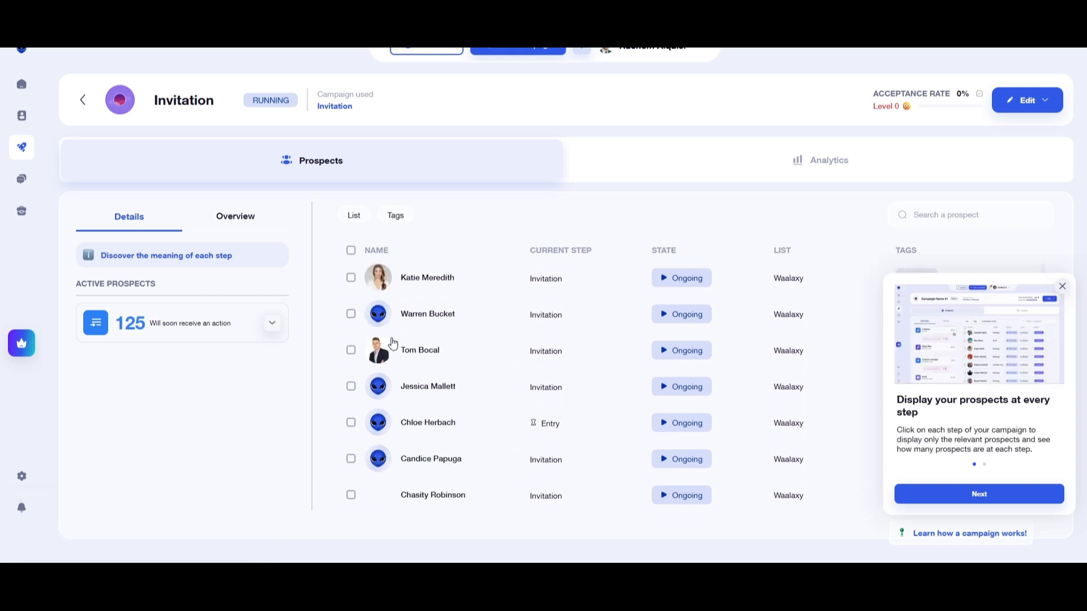
scroll(461, 399, down, 3)
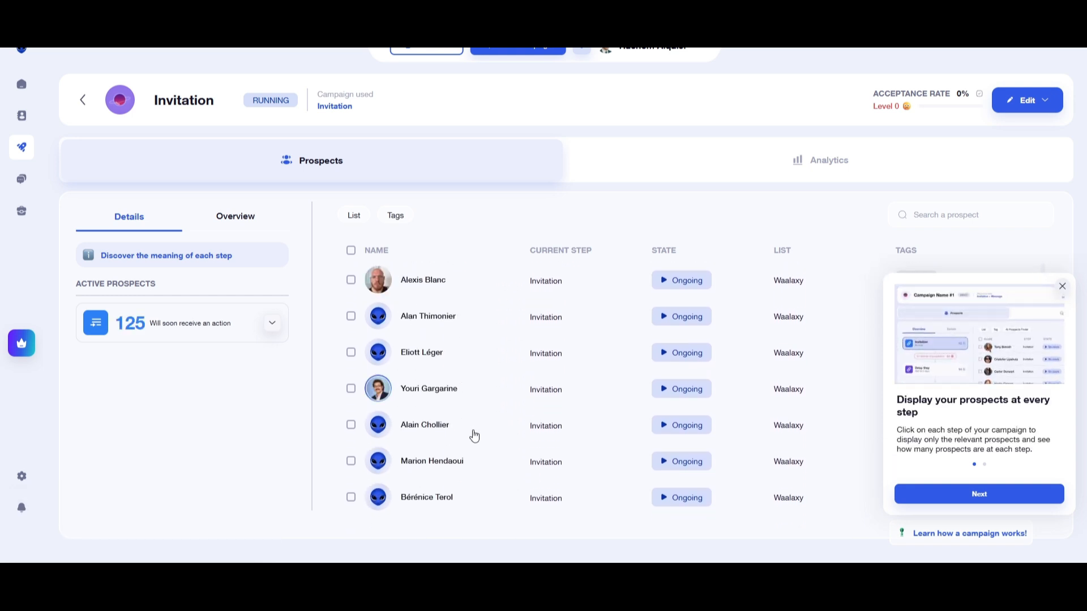
scroll(484, 436, up, 8)
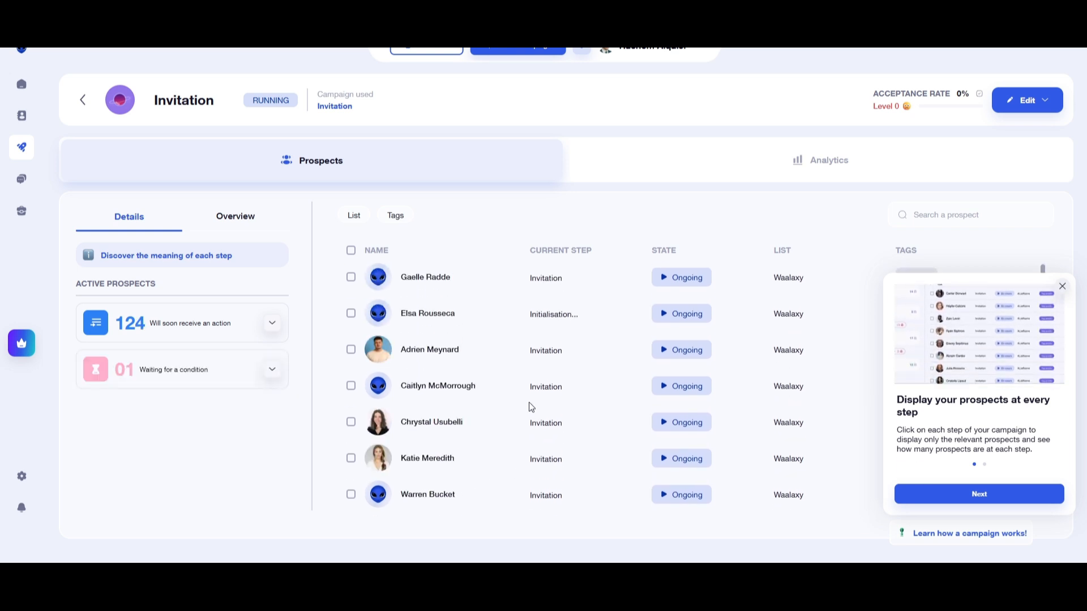
click(1067, 289)
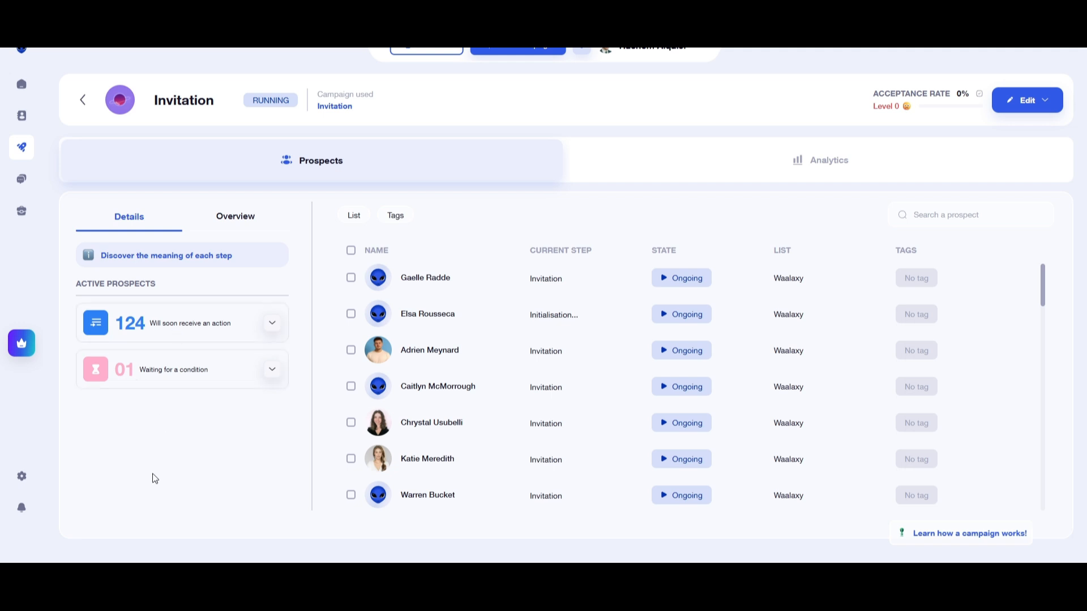
click(272, 324)
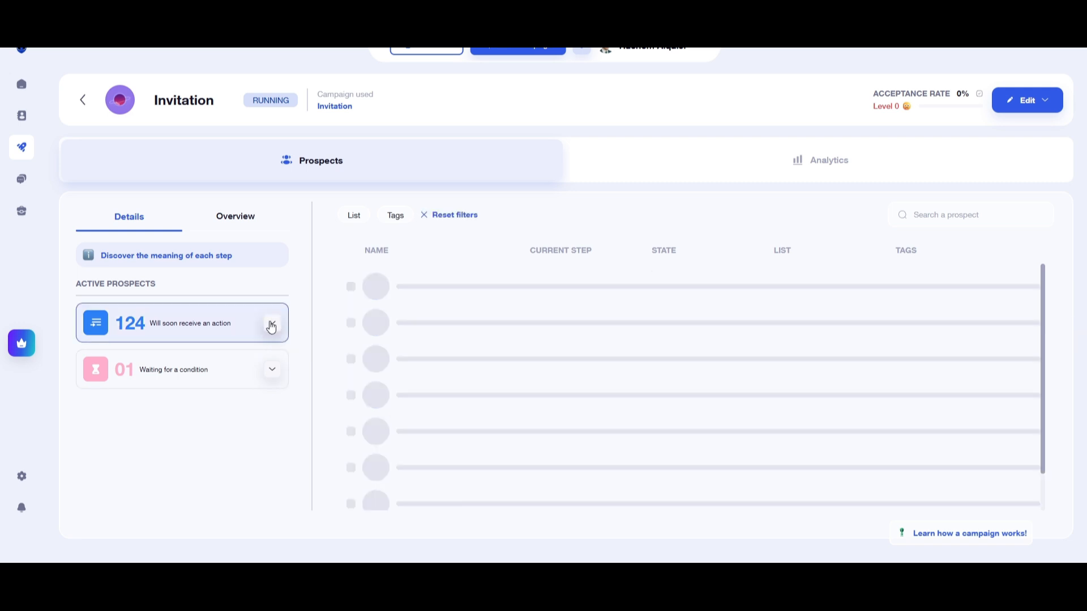
click(273, 325)
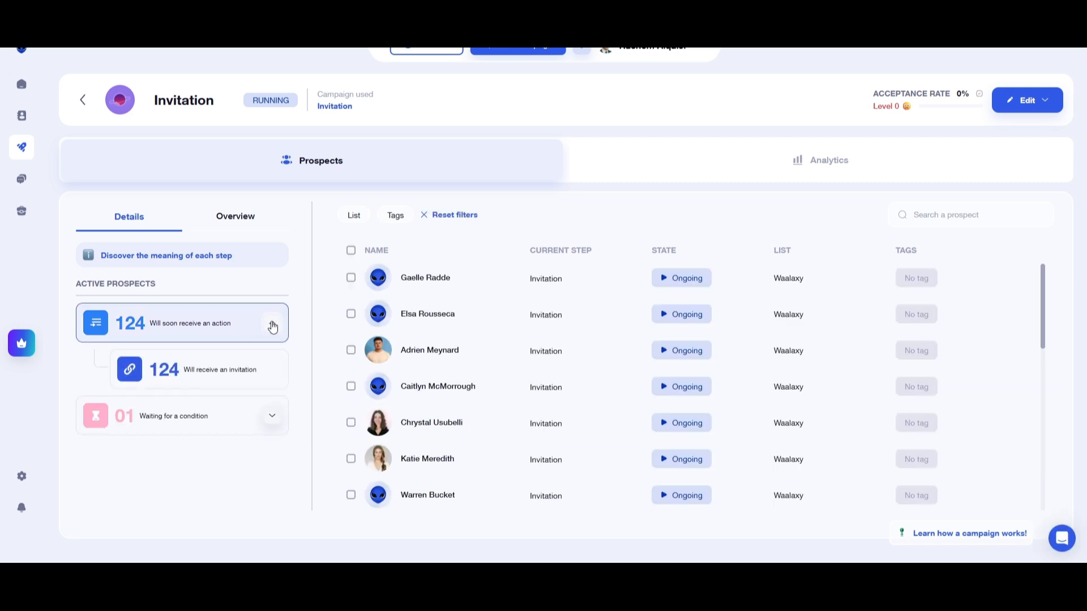
Collapse the group of prospects awaiting an action, review the Invitation campaign's analytics and return to its prospect list.
click(273, 327)
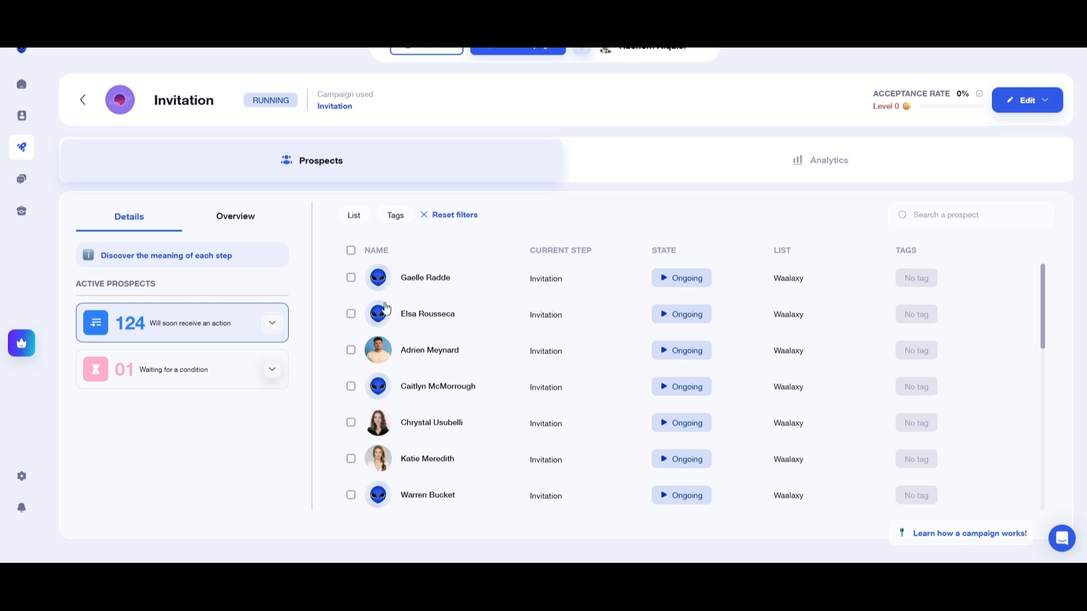
click(703, 150)
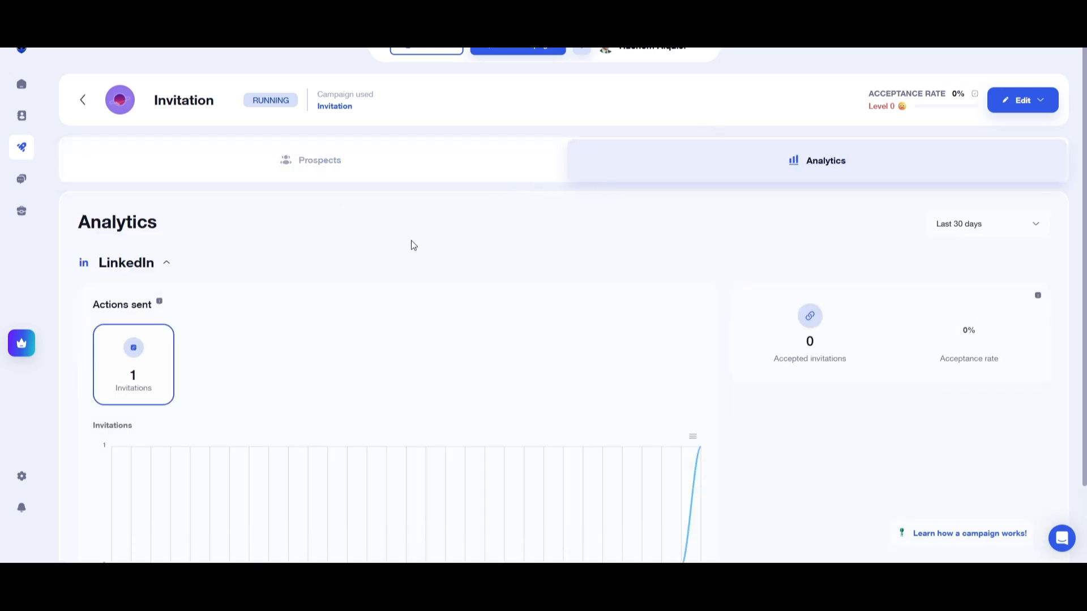
scroll(395, 257, down, 1)
scroll(396, 257, up, 1)
click(347, 168)
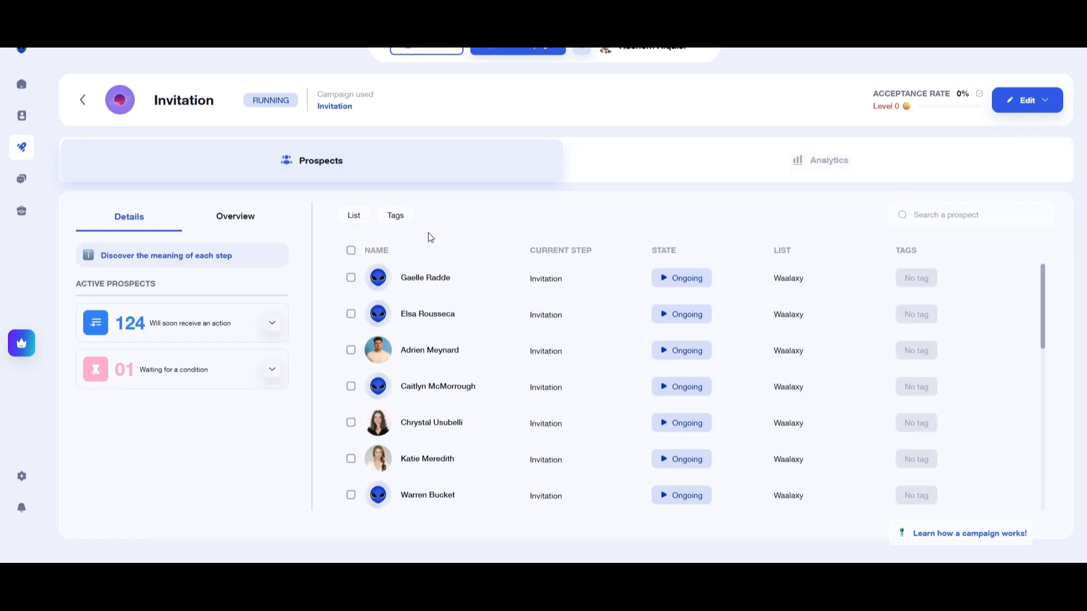
Open the message templates management and check the LinkedIn invitation templates as well as the LinkedIn message templates.
mouse_move(22, 187)
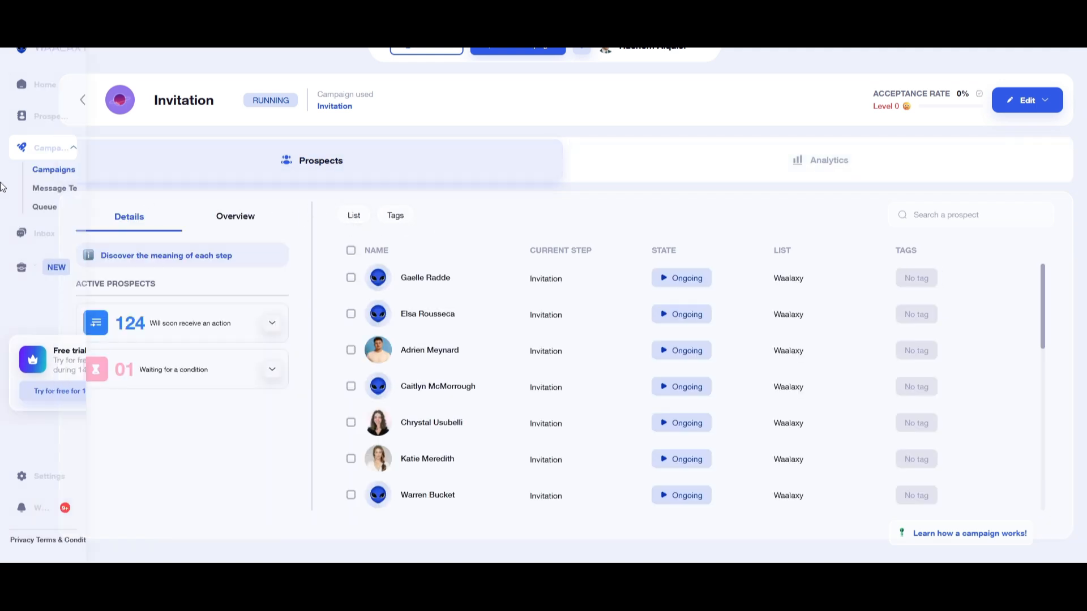
click(62, 188)
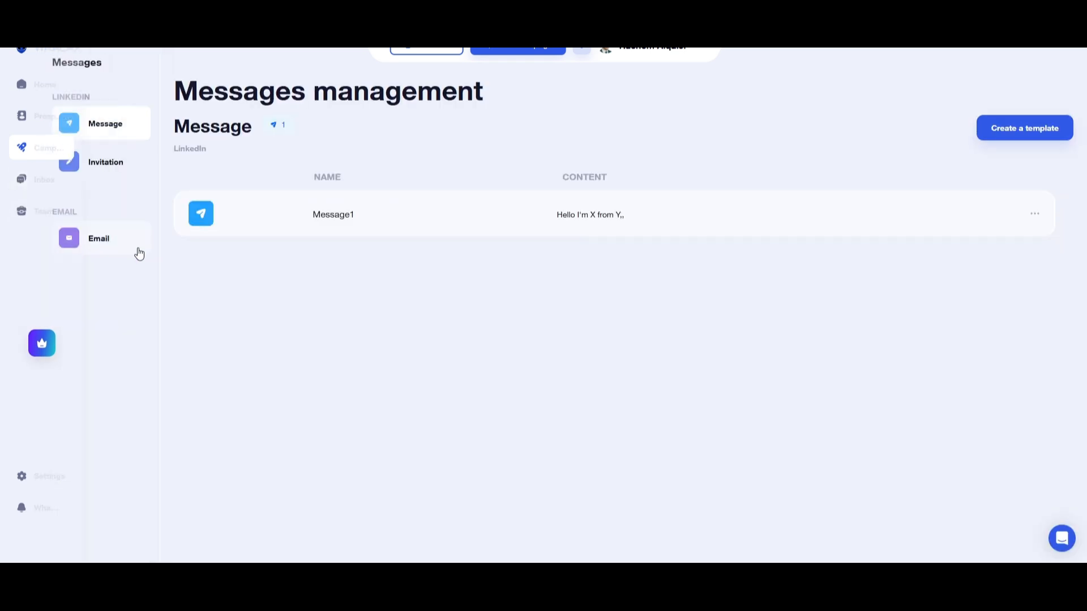
click(105, 169)
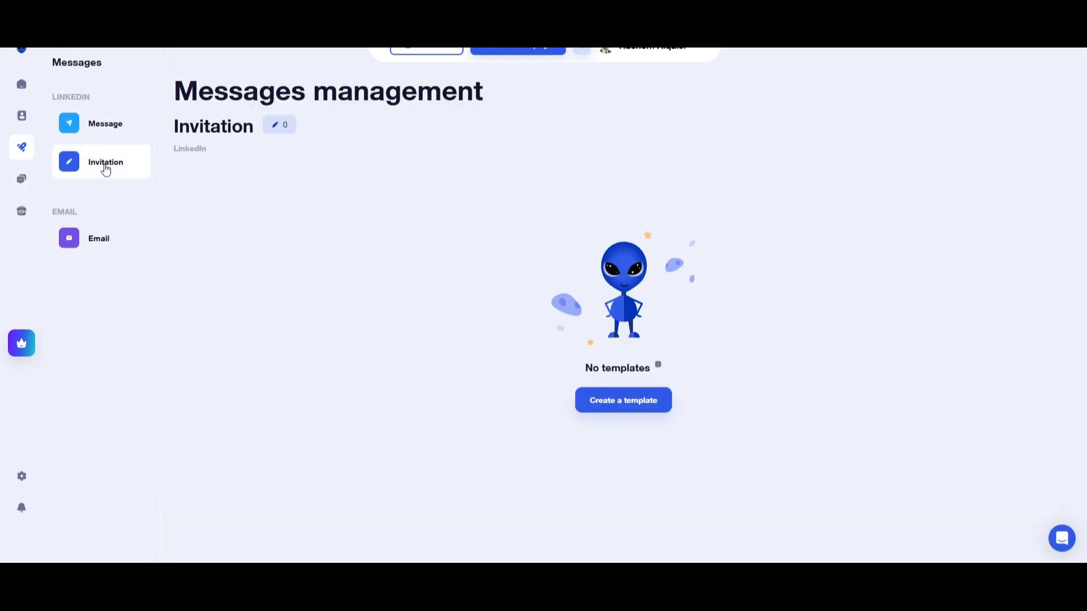
click(104, 141)
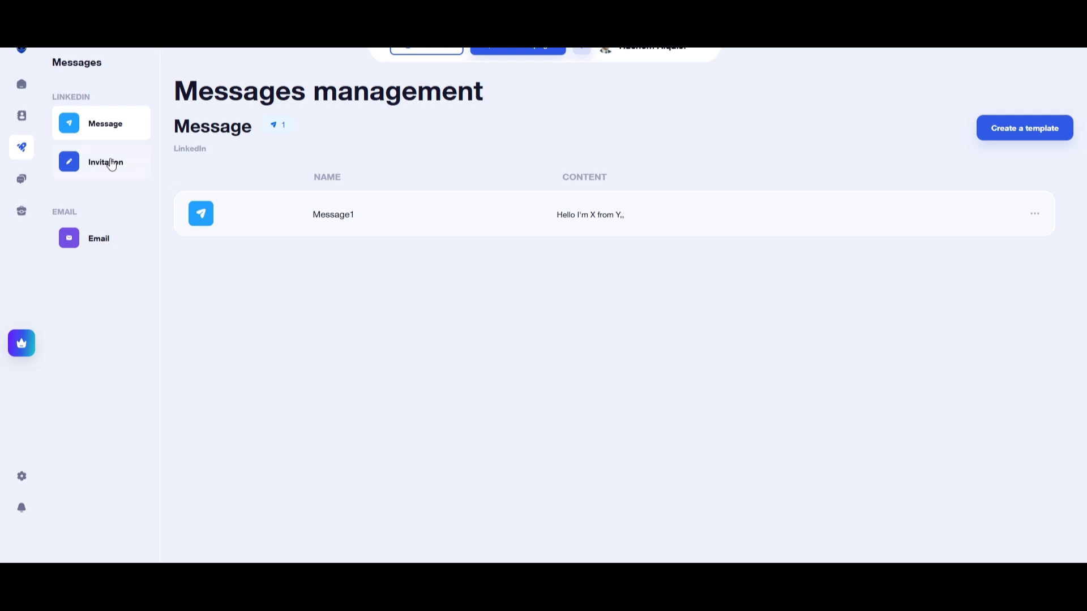
Open the prospects page and look through the people in the Waalaxy list.
click(21, 115)
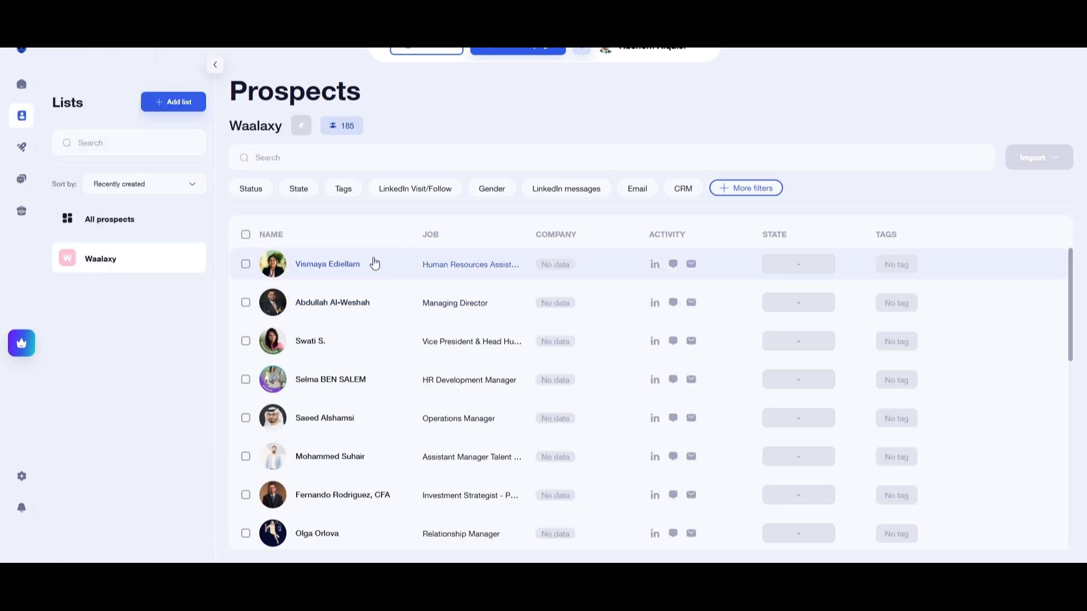
scroll(506, 314, down, 2)
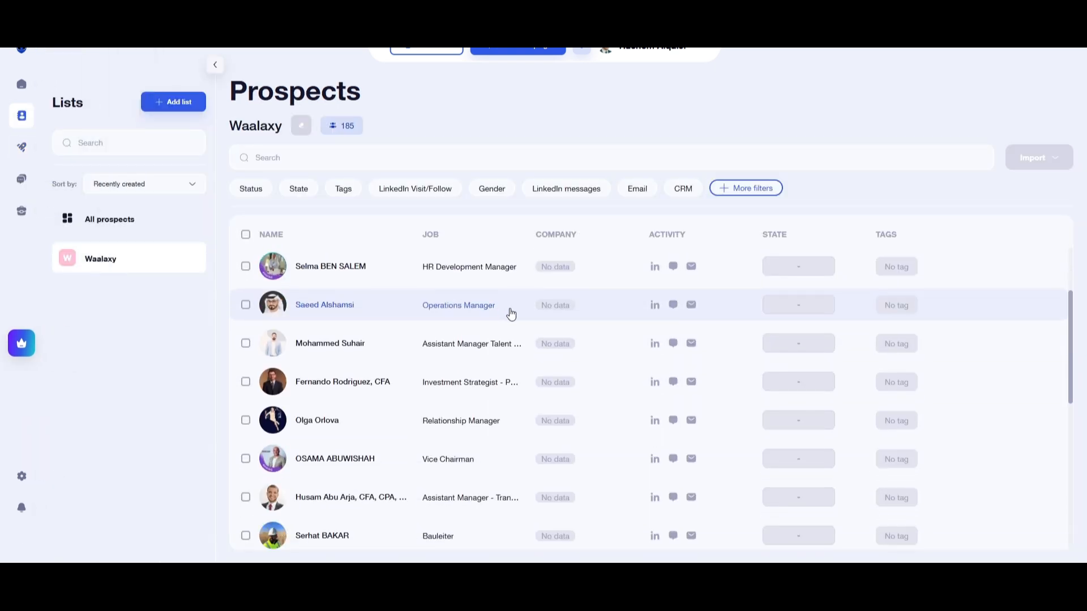
scroll(544, 356, down, 2)
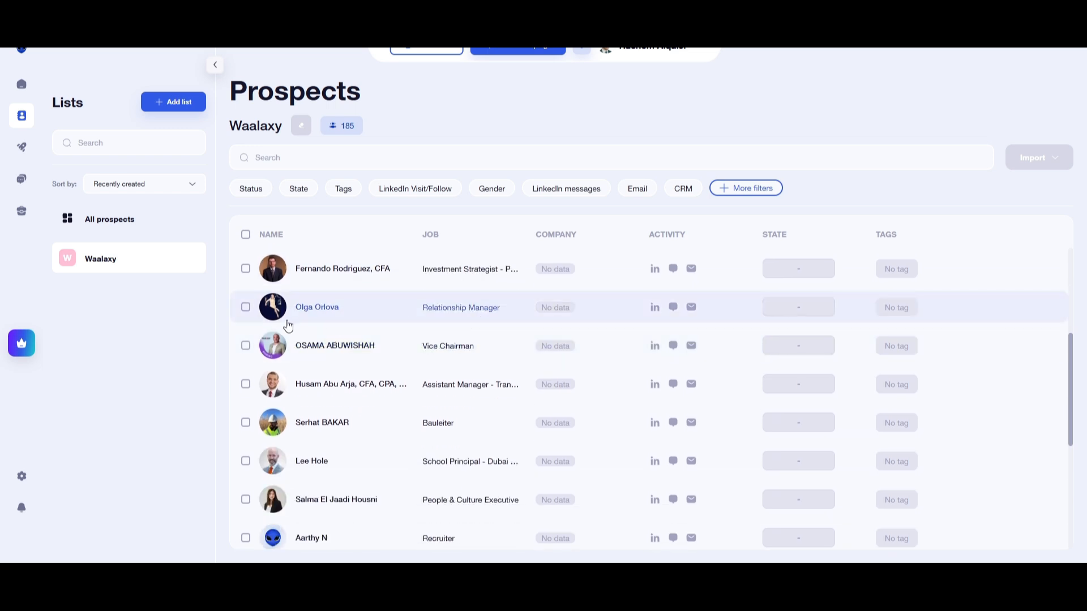
scroll(410, 425, down, 1)
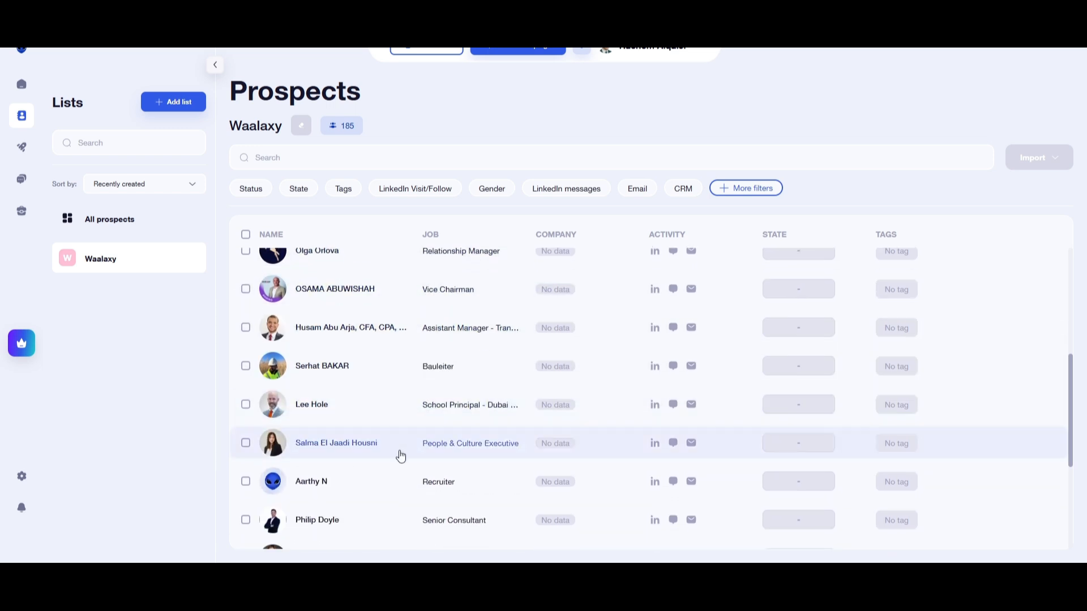
scroll(400, 457, down, 2)
scroll(391, 453, down, 2)
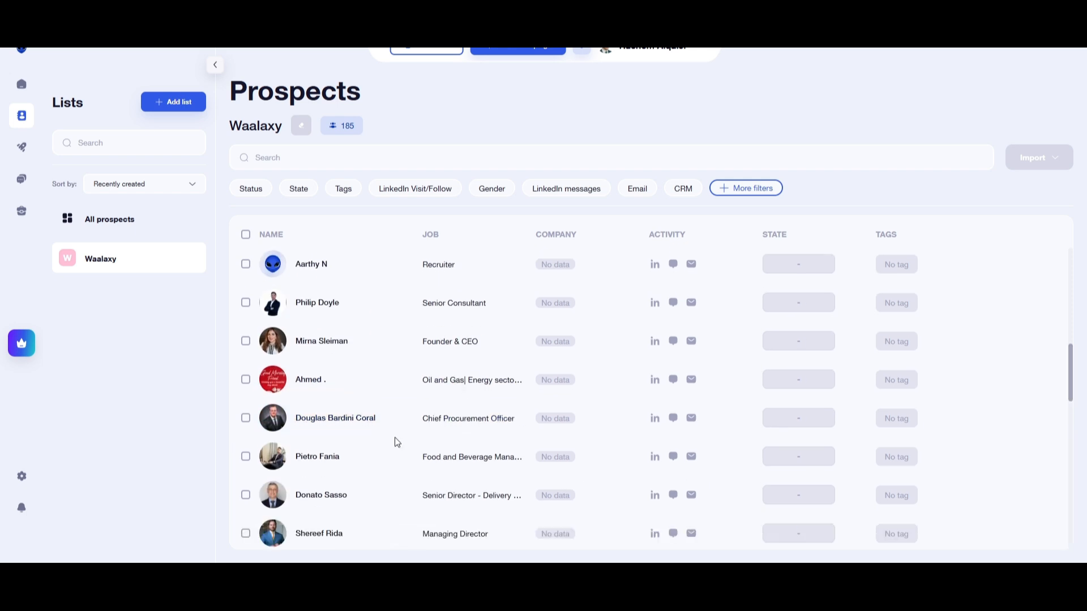